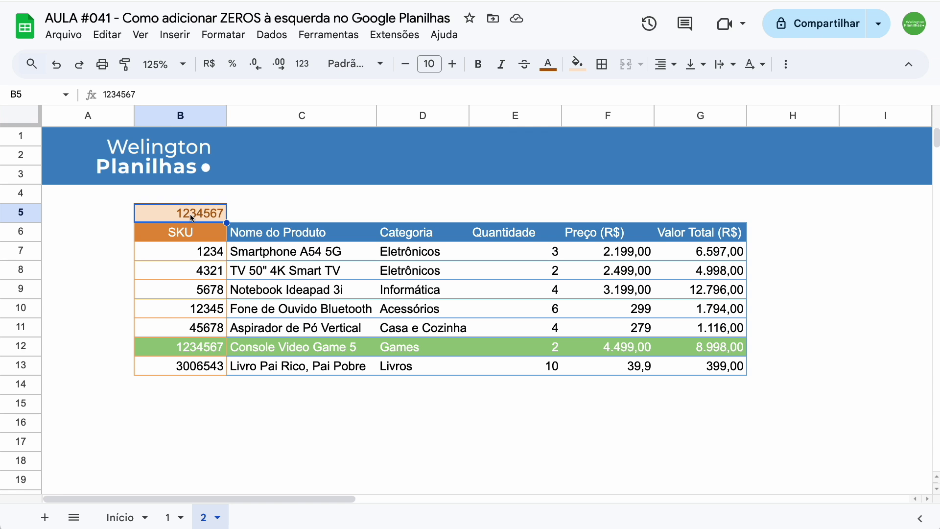
Step: Enter 1234 as the SKU in B5, then inspect G7's =E7*F7 formula without changing it
text(1234)
key(Return)
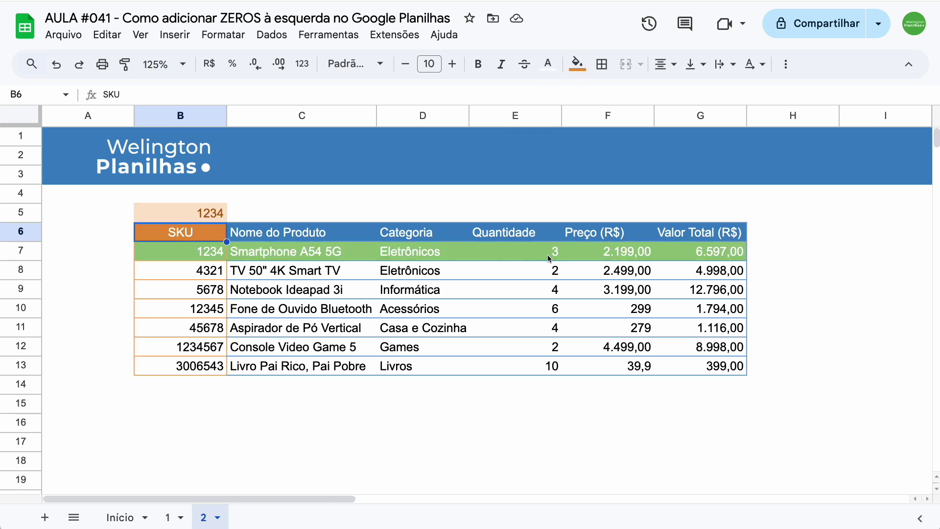
click(679, 255)
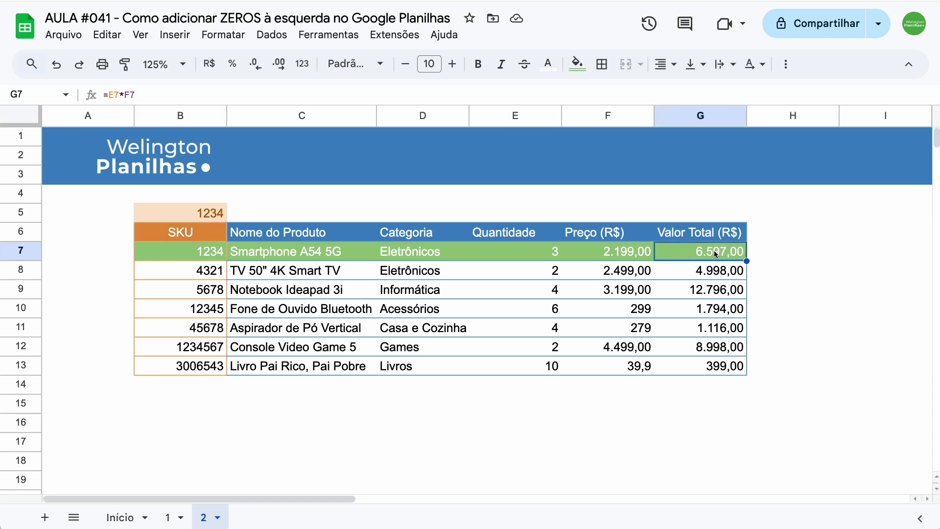
double_click(714, 251)
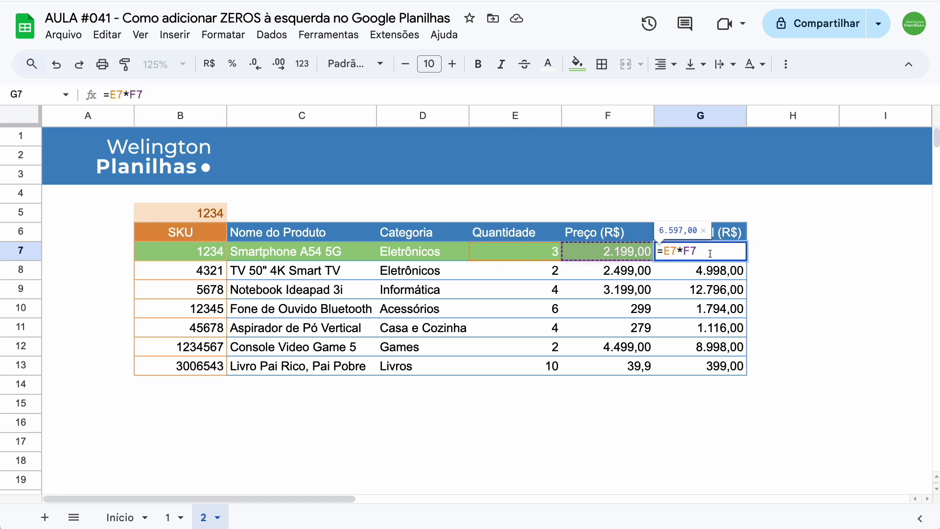
key(Escape)
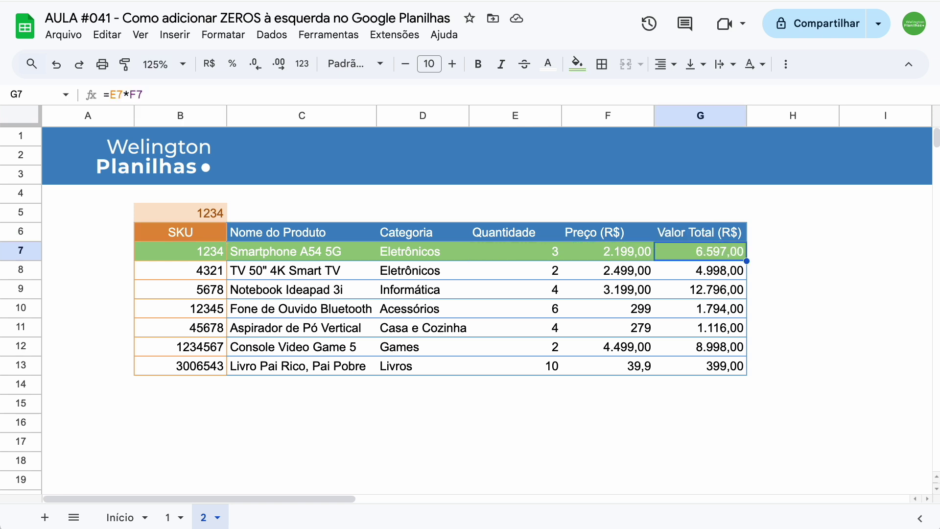
Step: On sheet 1, select C8:C12 under the 00000 heading and show the number format list
click(169, 516)
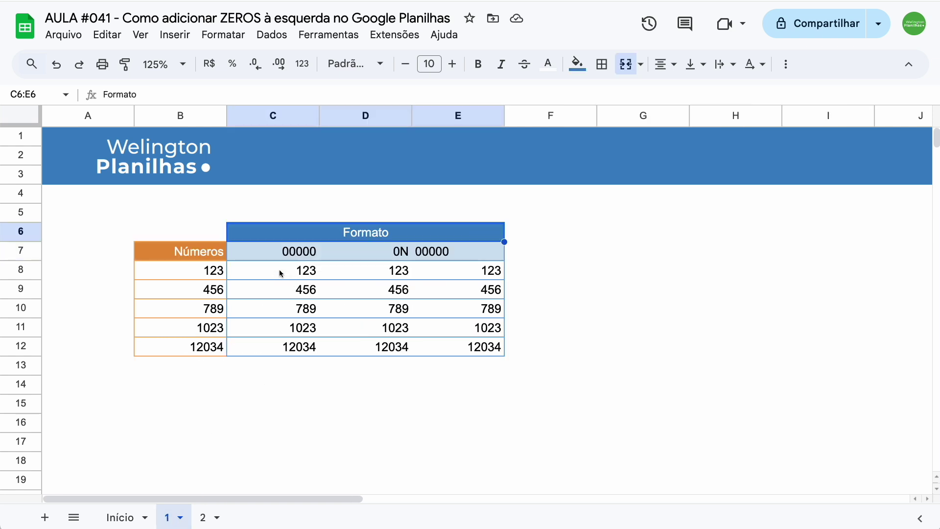
drag(279, 271, 279, 342)
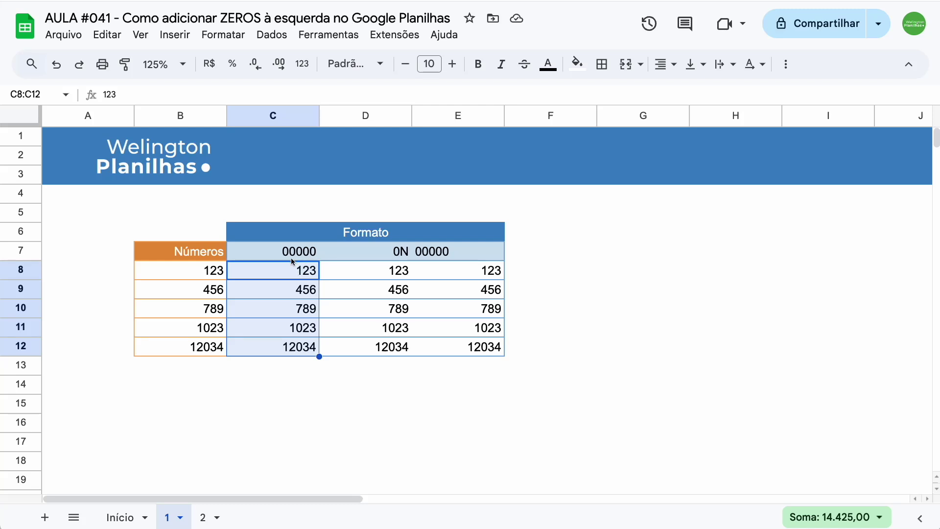
click(908, 64)
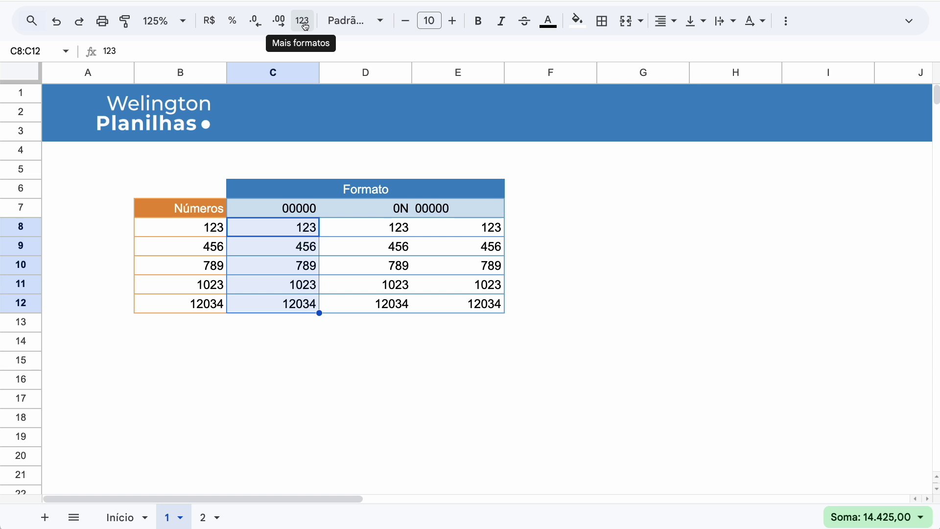
click(304, 22)
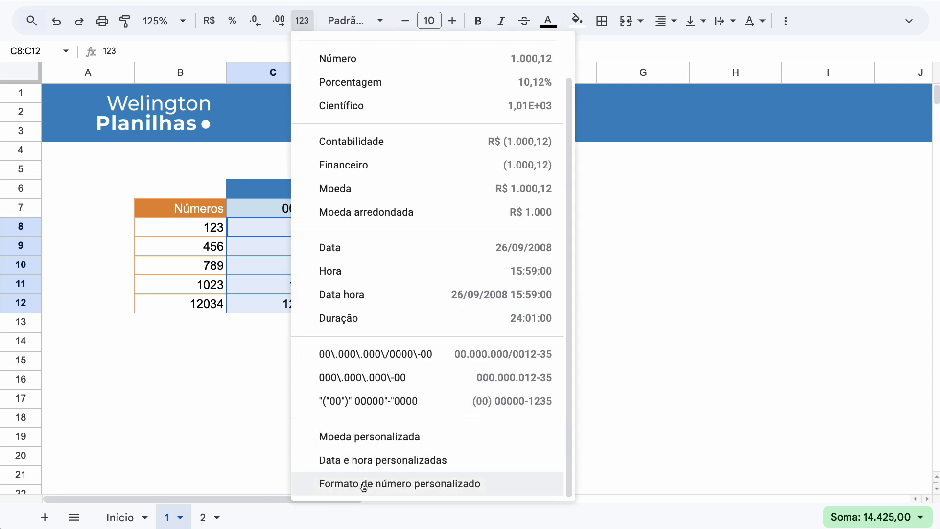
Step: Apply the custom number format 00000 to column C, showing 00123 through 12034
click(444, 484)
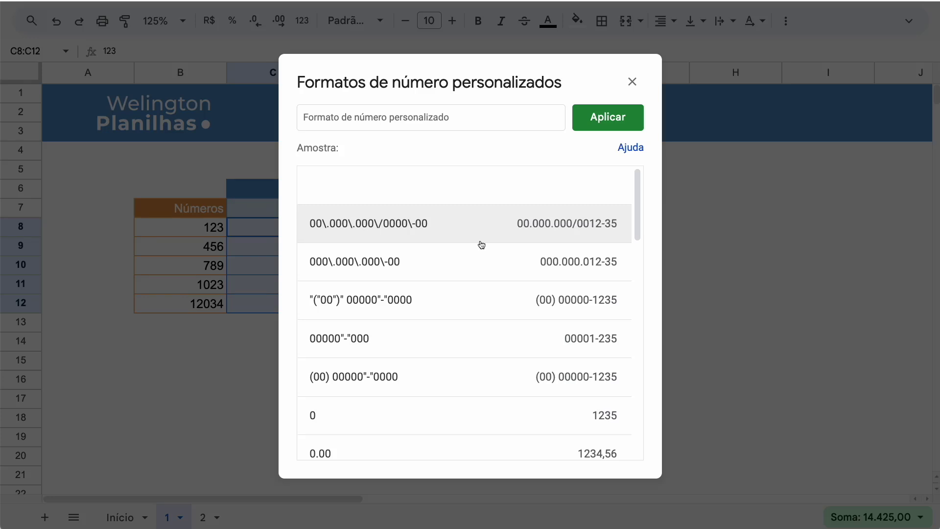
scroll(481, 244, down, 5)
scroll(478, 245, down, 1)
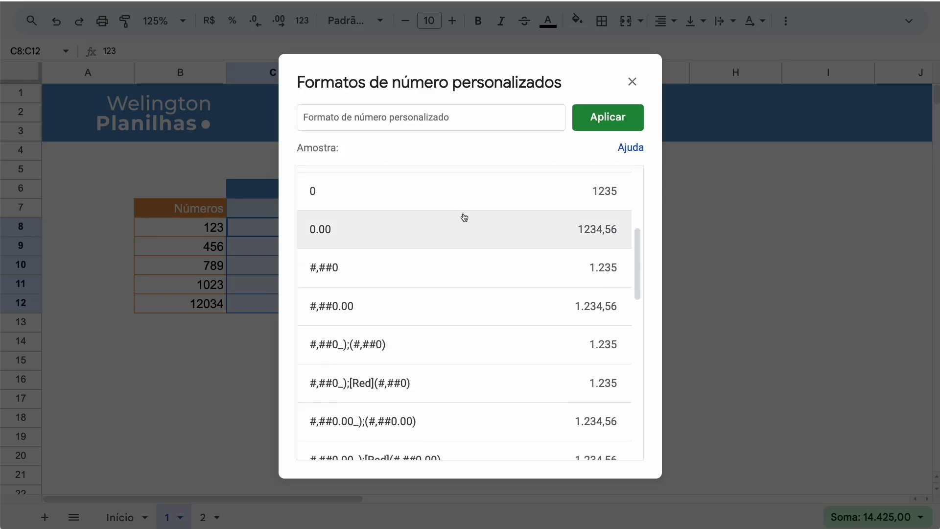
scroll(482, 308, down, 1)
scroll(488, 349, down, 2)
scroll(487, 351, down, 1)
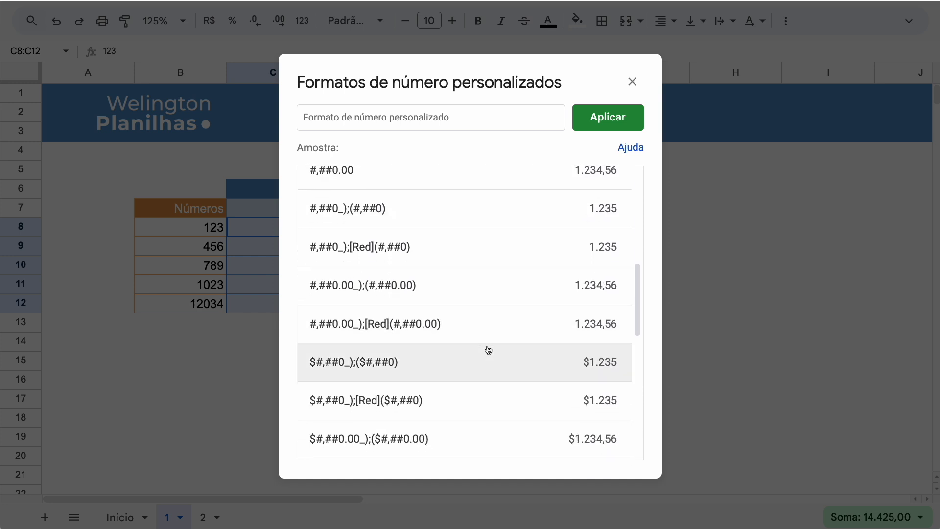
click(355, 119)
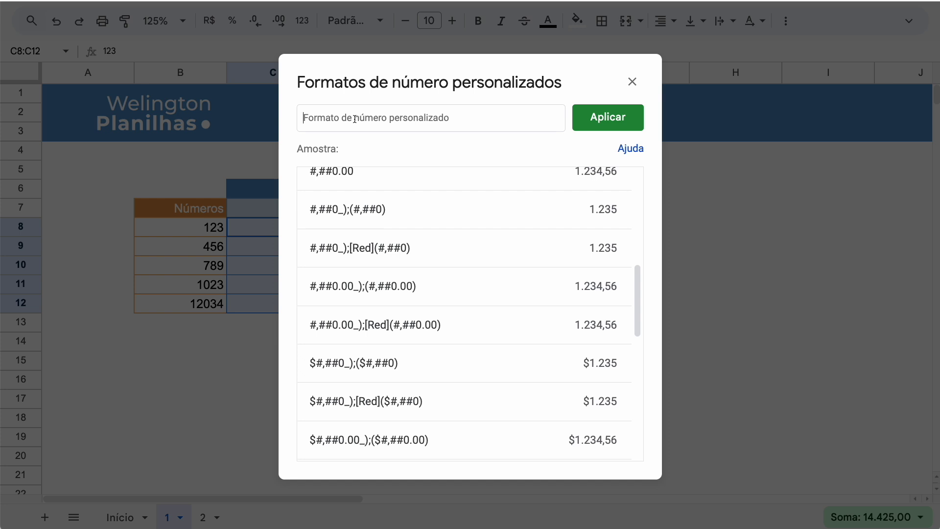
text(00)
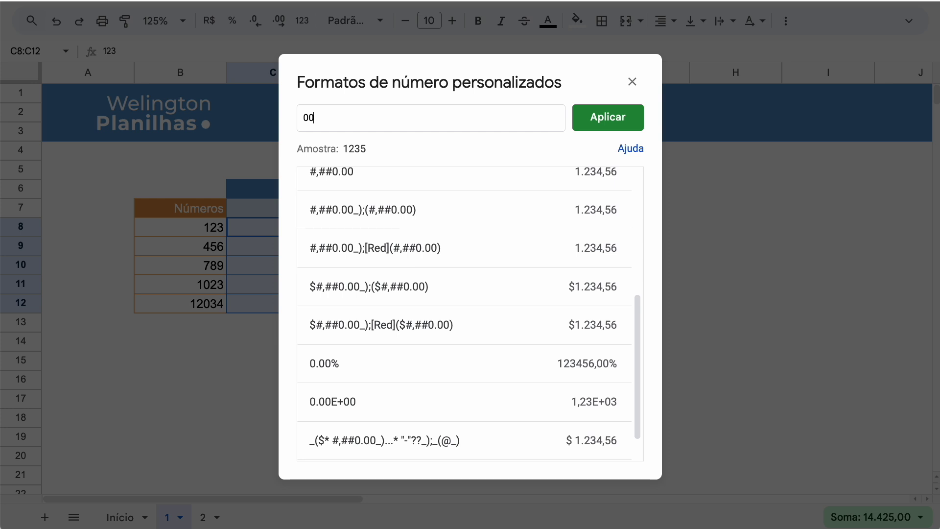
text(000)
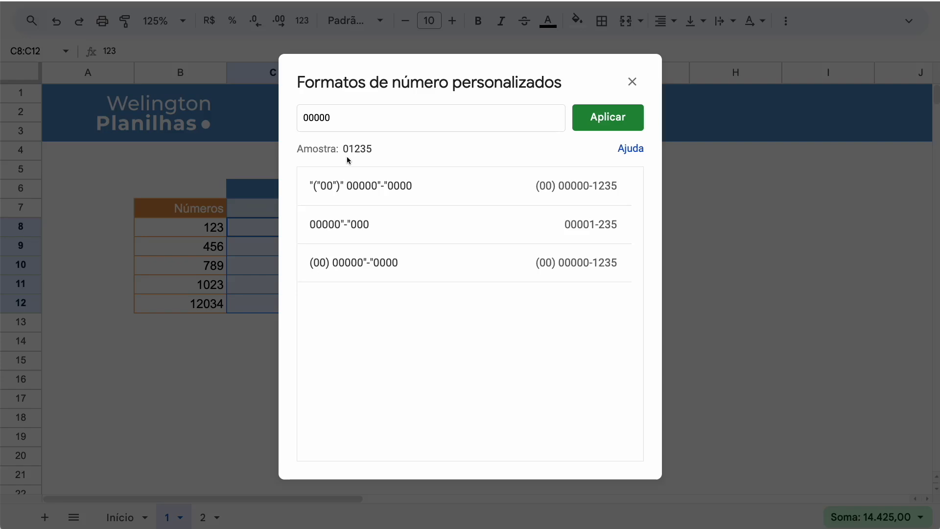
click(597, 120)
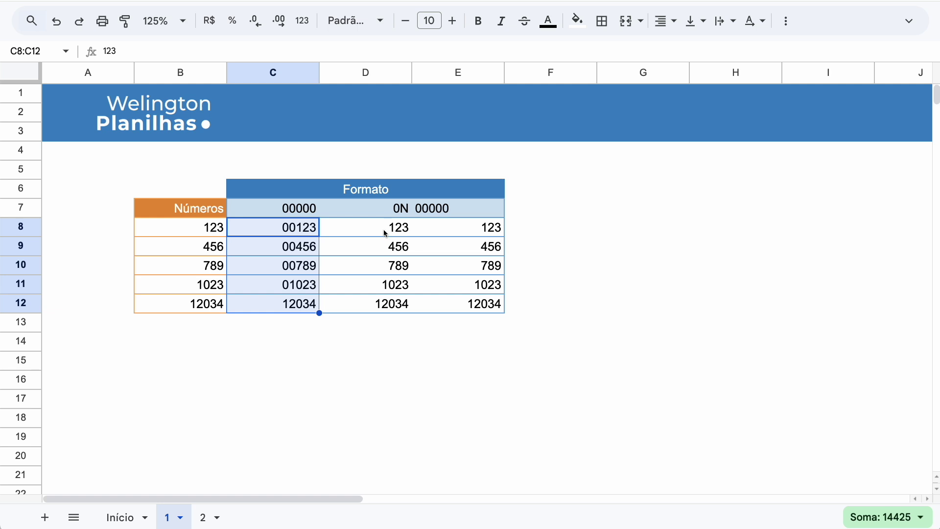
Step: Apply the custom number format 0##### to the column D numbers
drag(385, 228, 384, 305)
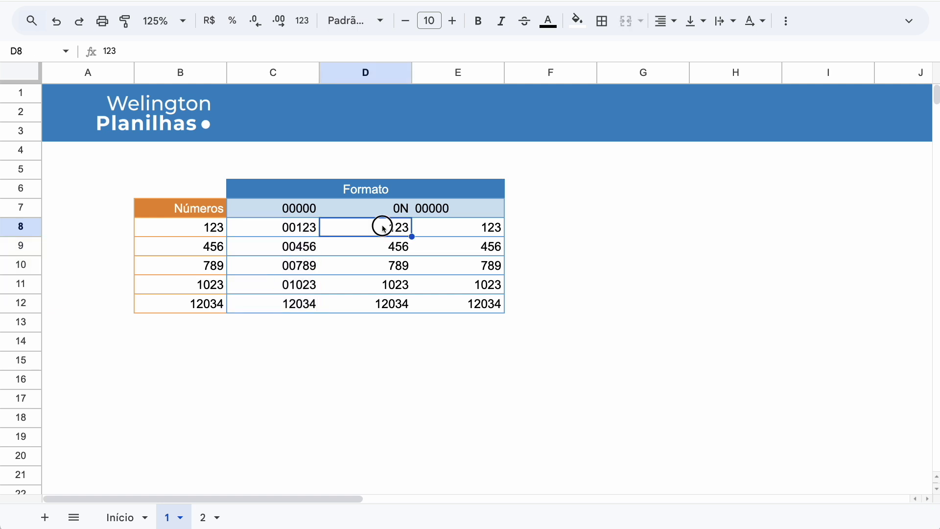
click(302, 20)
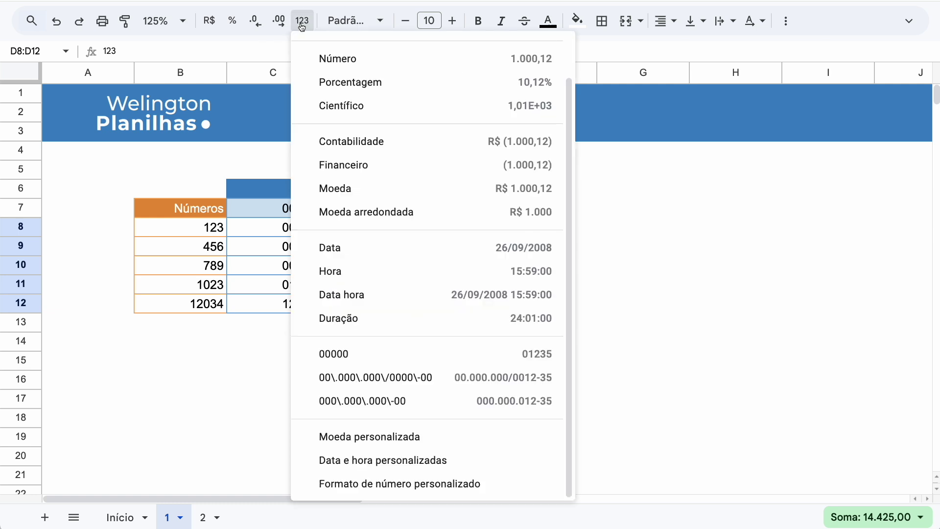
click(400, 483)
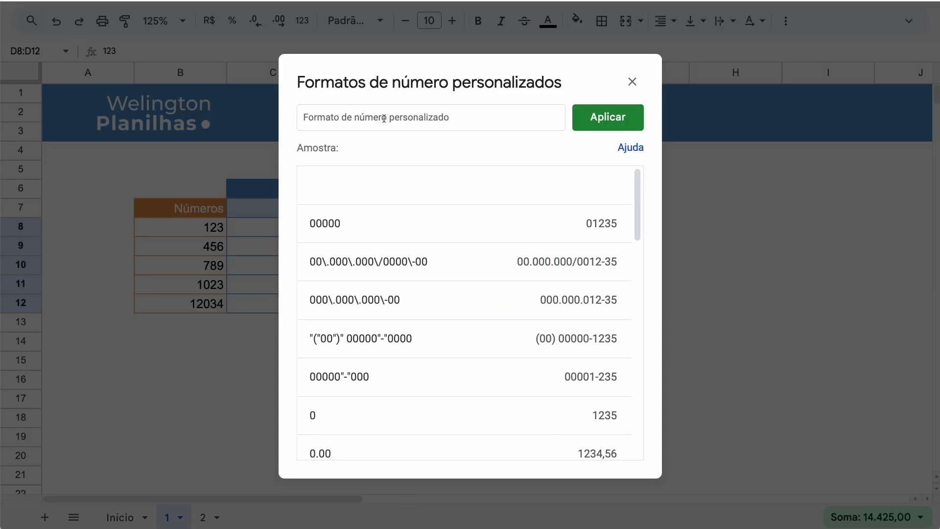
click(384, 118)
text(0)
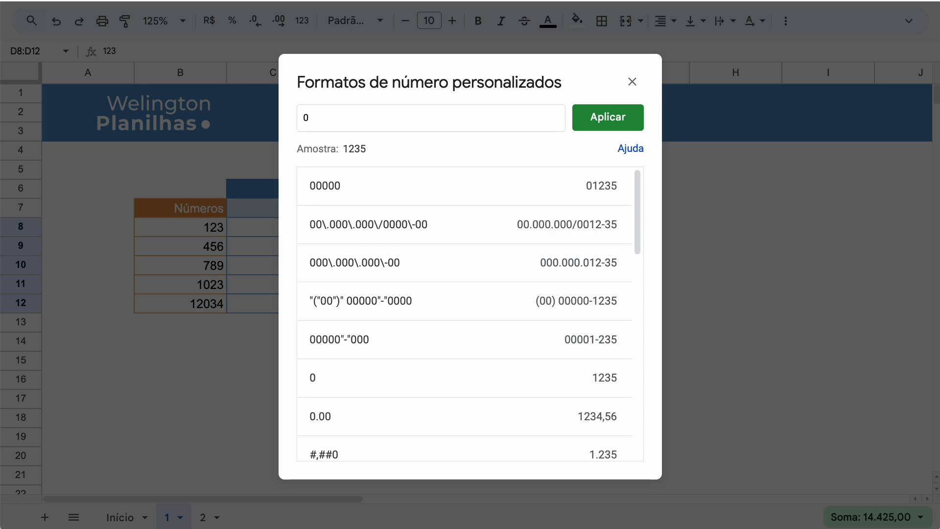
text(####)
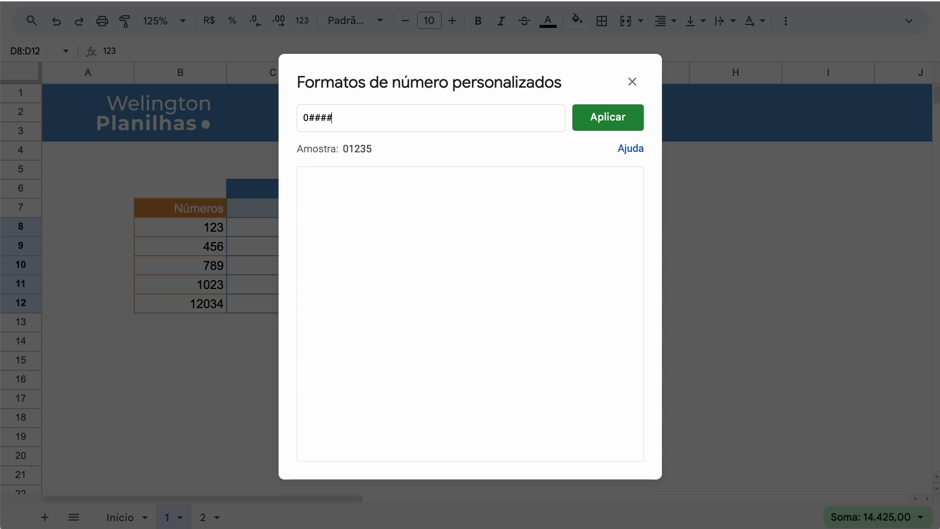
text(#)
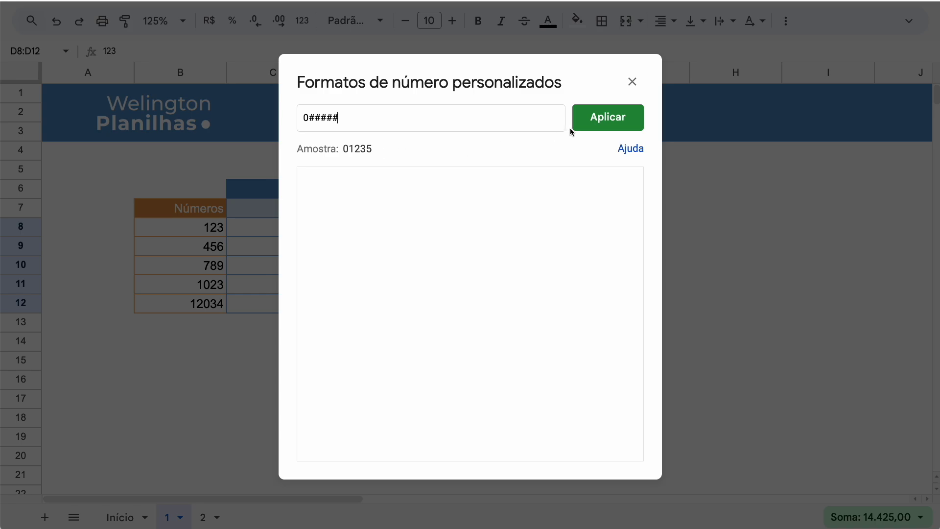
click(582, 127)
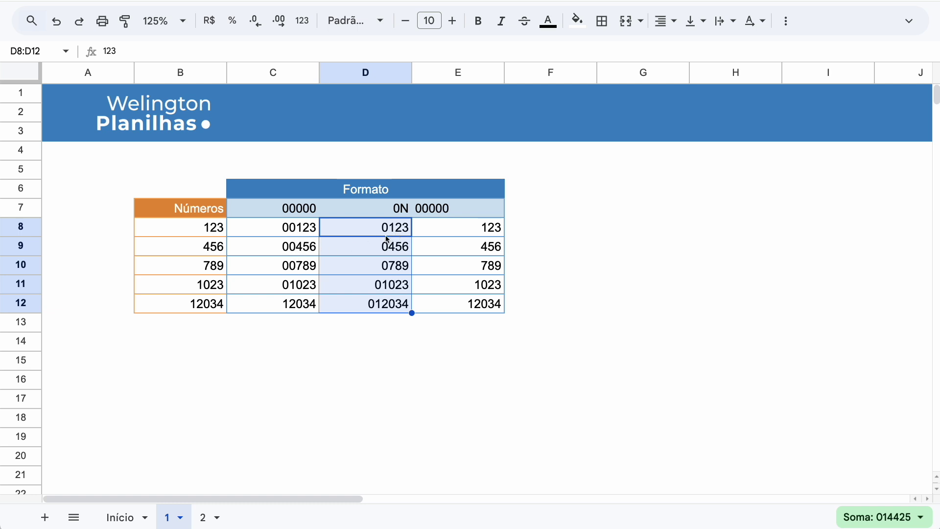
Step: Change the value in D12 to 125034
double_click(376, 302)
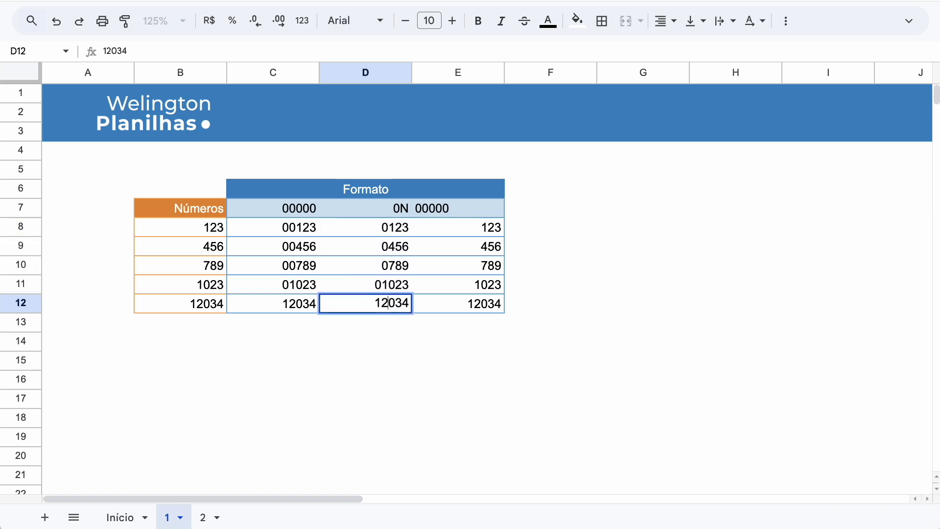
text(5)
key(Return)
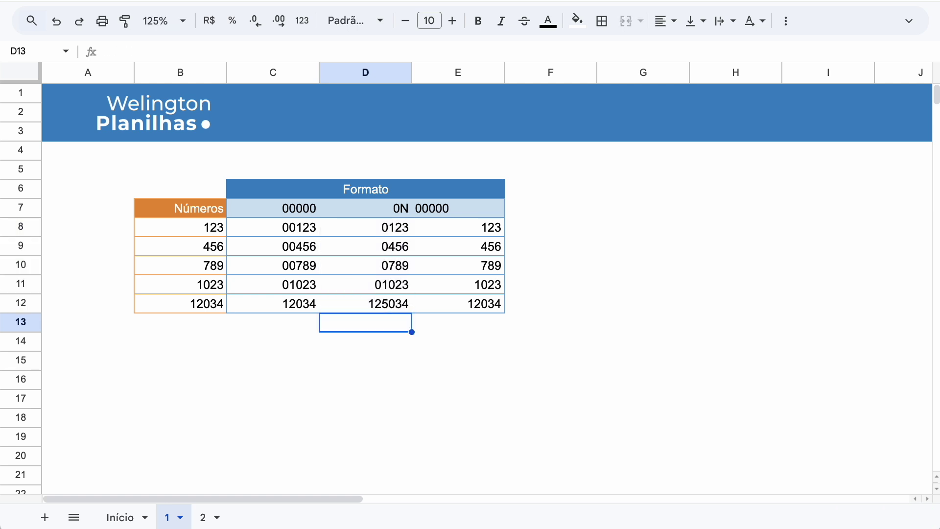
key(Up)
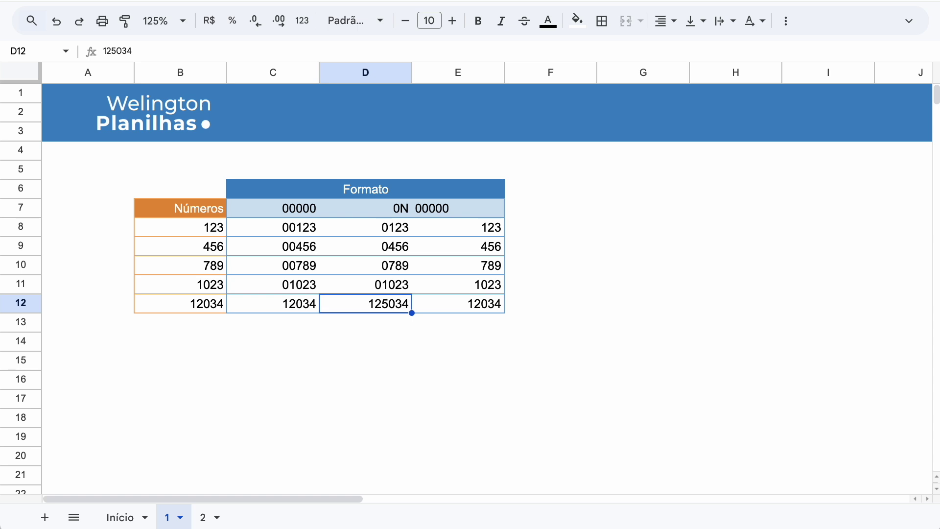
Step: Enter =TEXTO(B8;"00000") in E8
click(458, 228)
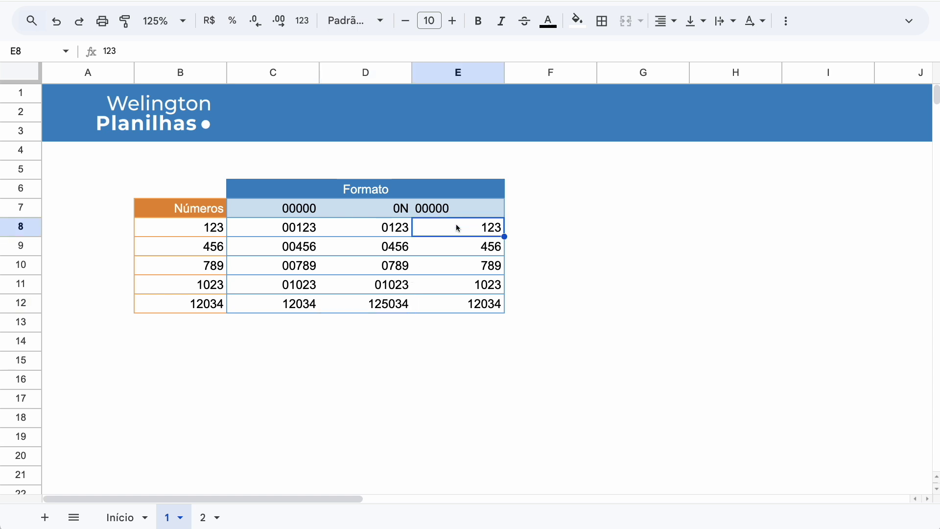
text(=)
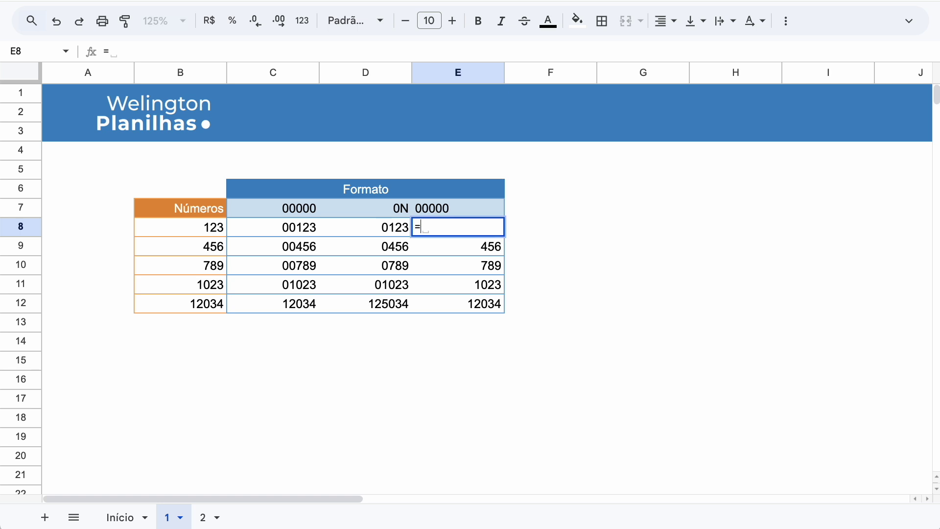
text(tex)
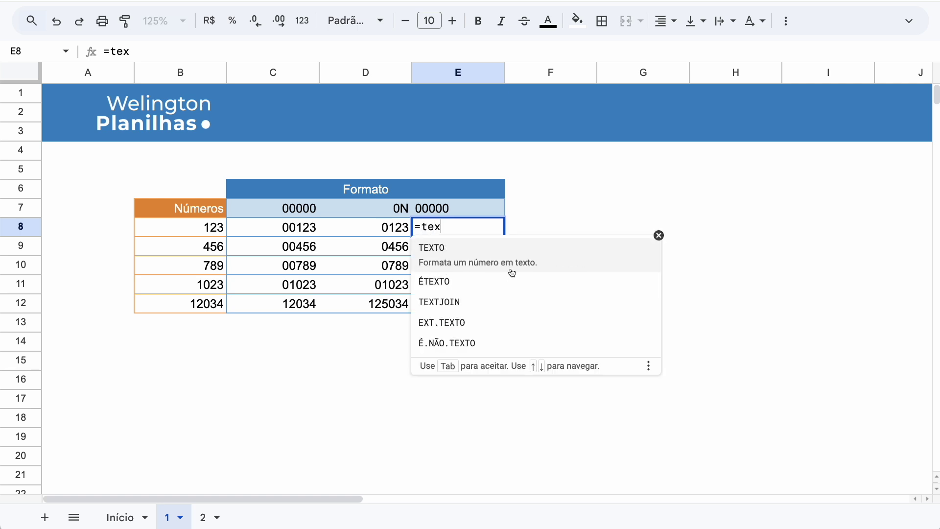
click(499, 259)
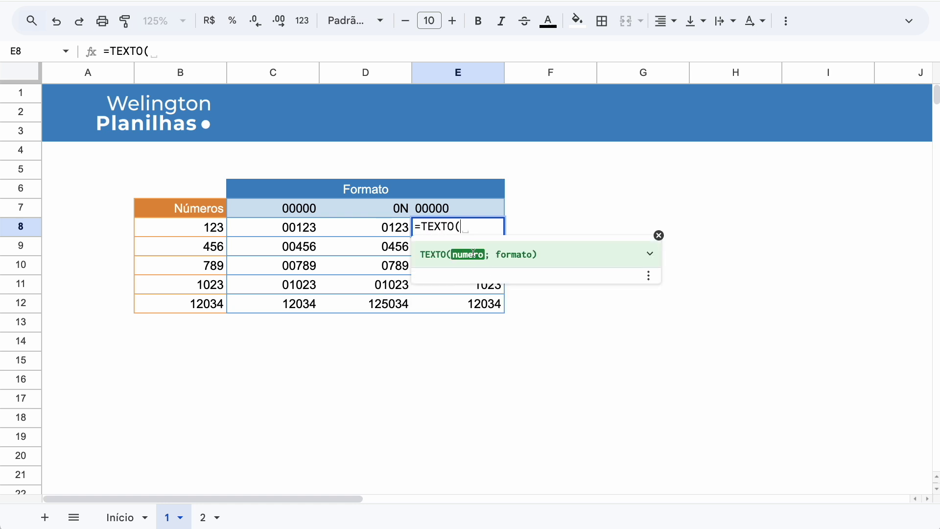
click(201, 230)
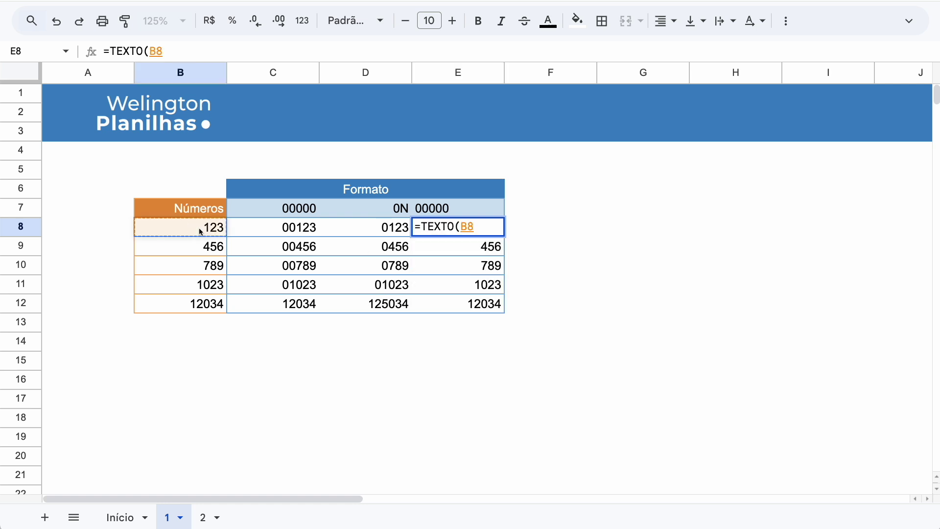
text(;)
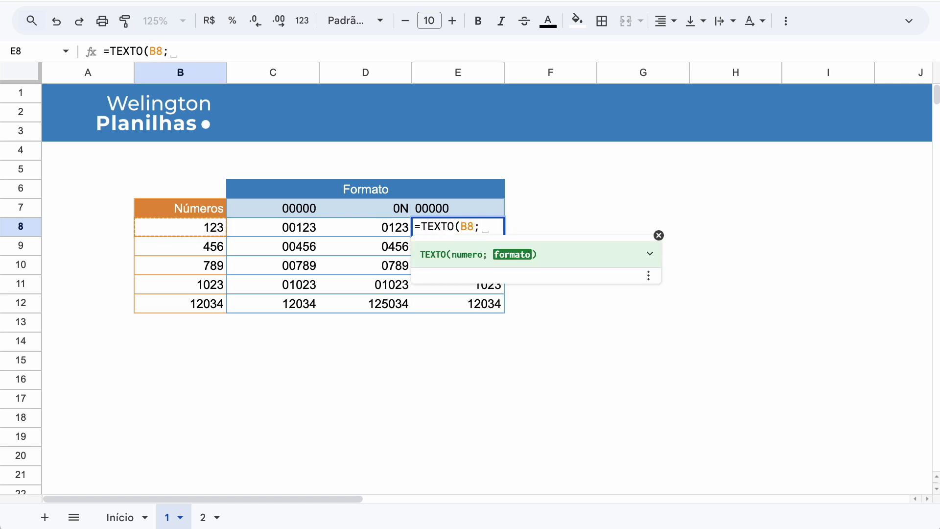
text("")
key(Left)
text(0)
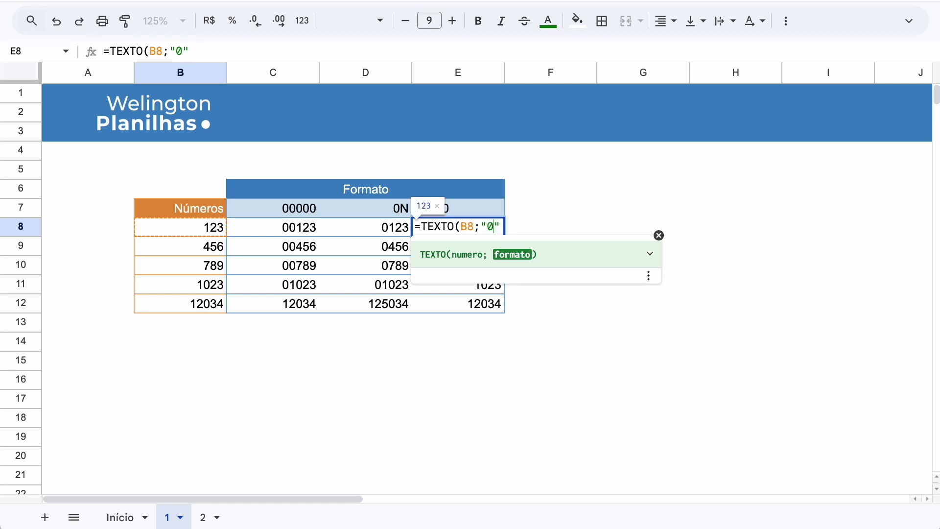
text(0000")
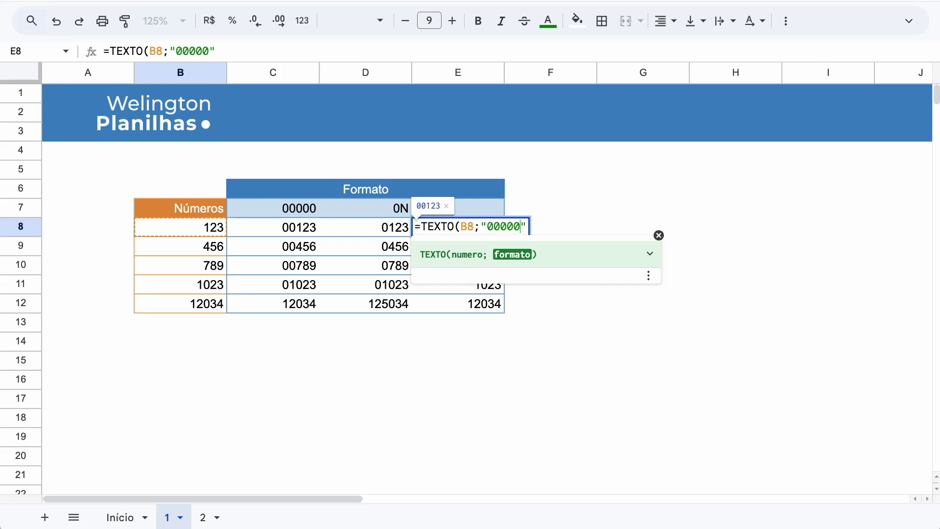
text())
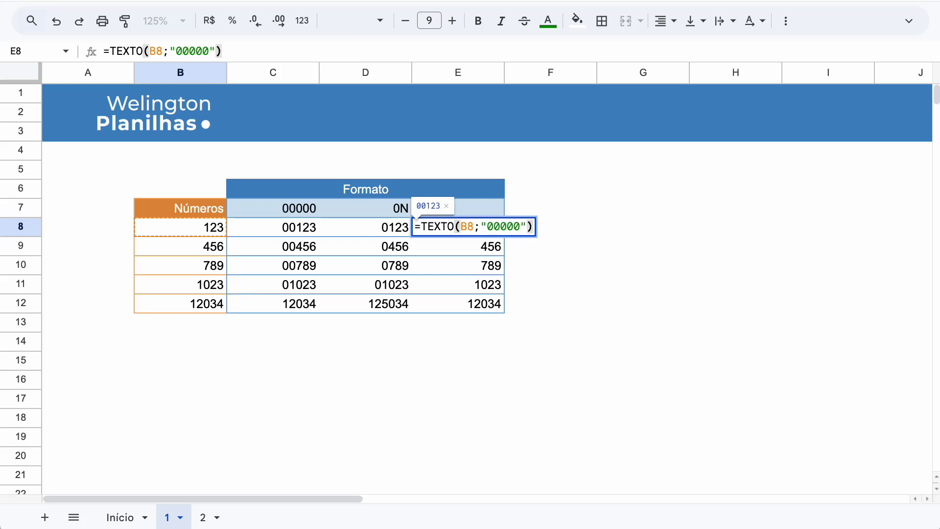
key(Return)
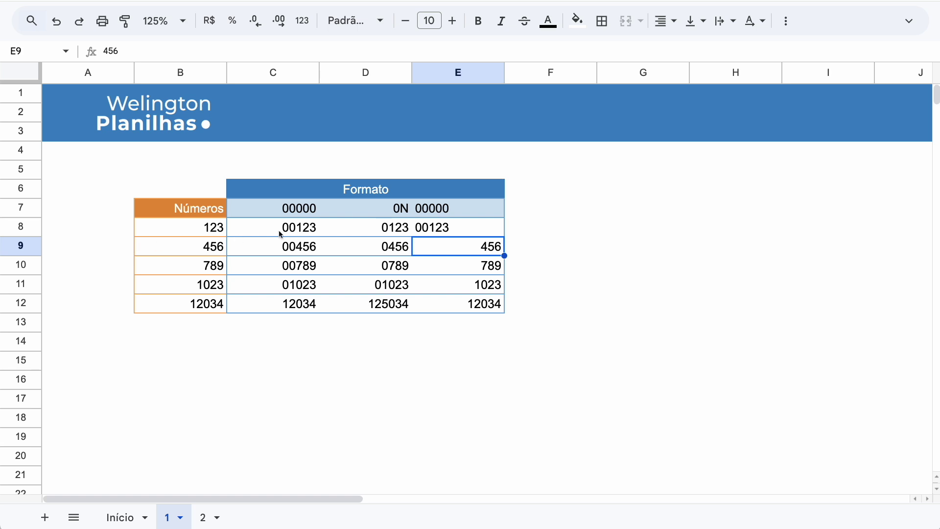
Step: Fill the E8 formula down to E12, showing 00123 through 12034
click(467, 227)
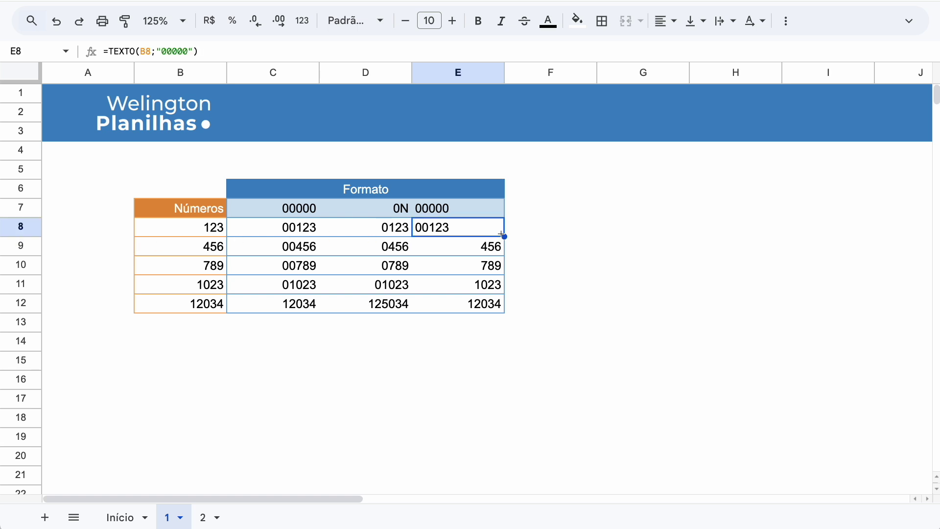
drag(501, 234, 493, 310)
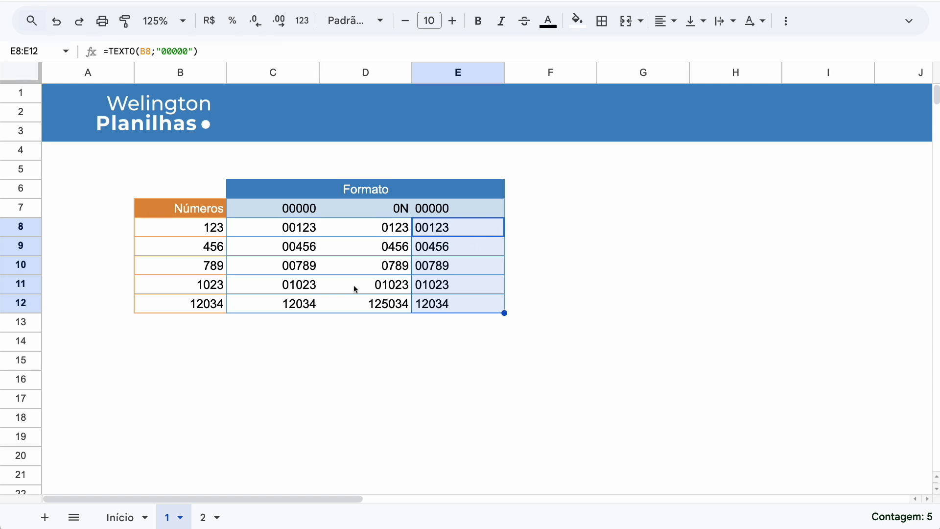
click(290, 320)
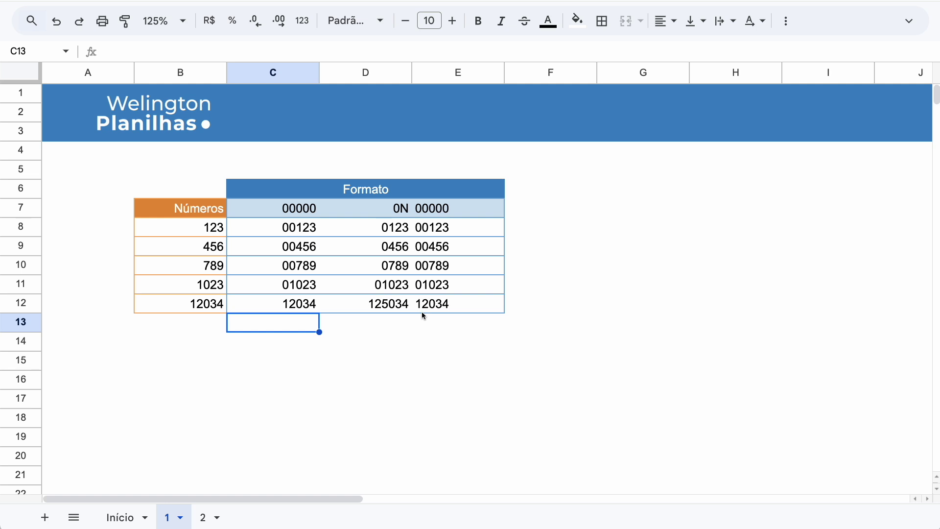
Step: Add ÉTEXTO checks in E13 and C13 testing whether E12 and C12 hold text
click(437, 321)
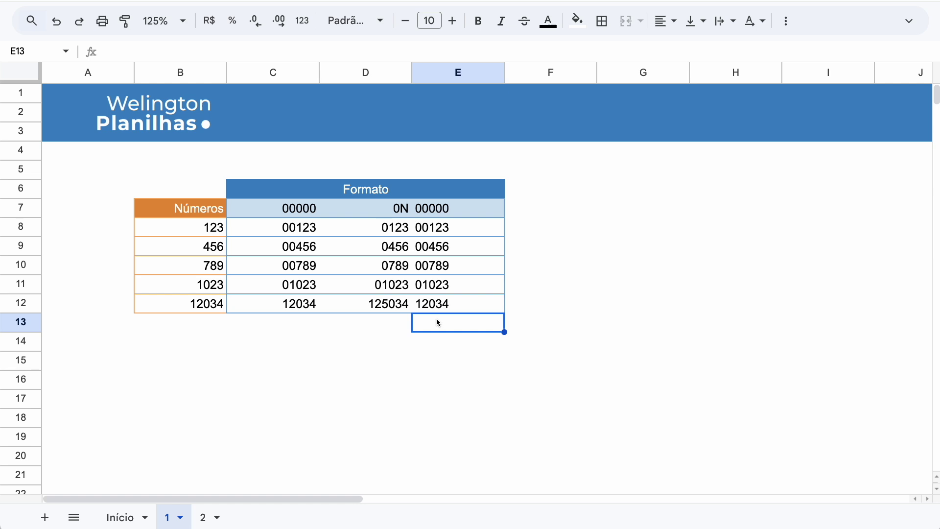
text(=)
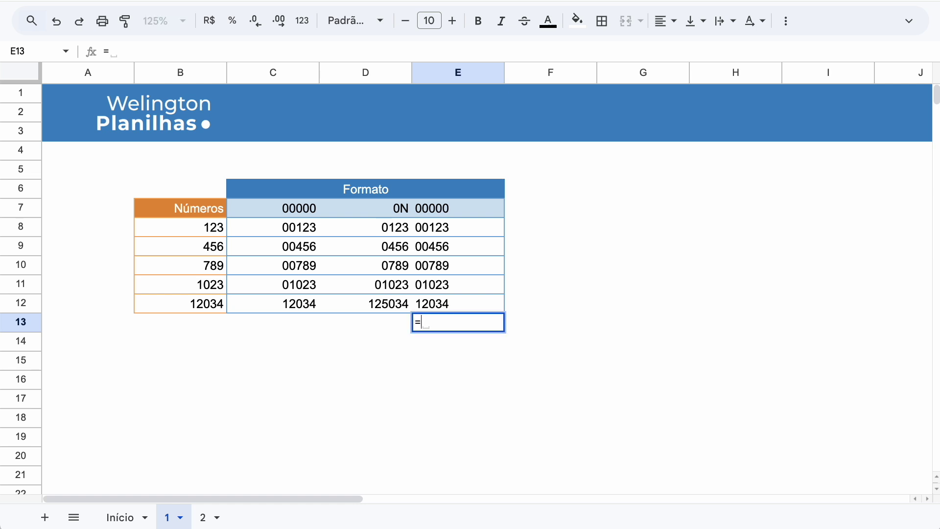
text(ét)
click(441, 348)
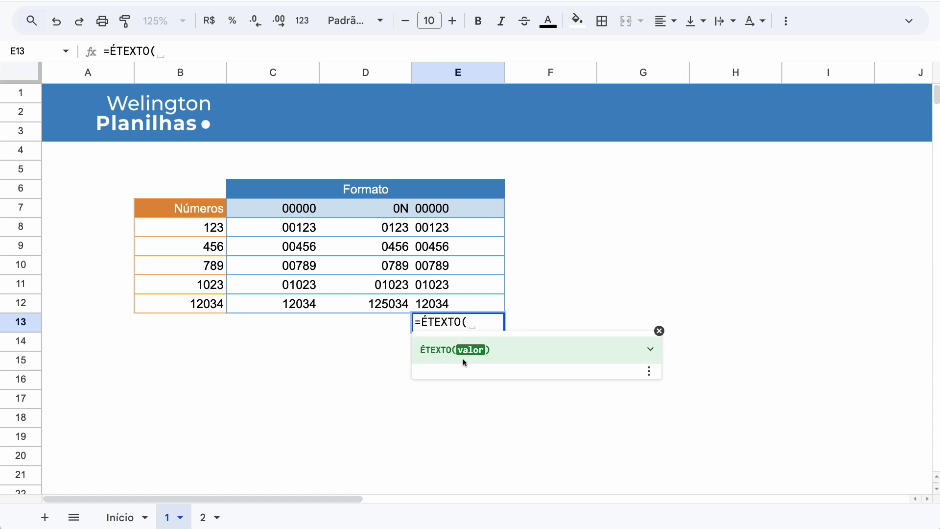
click(453, 304)
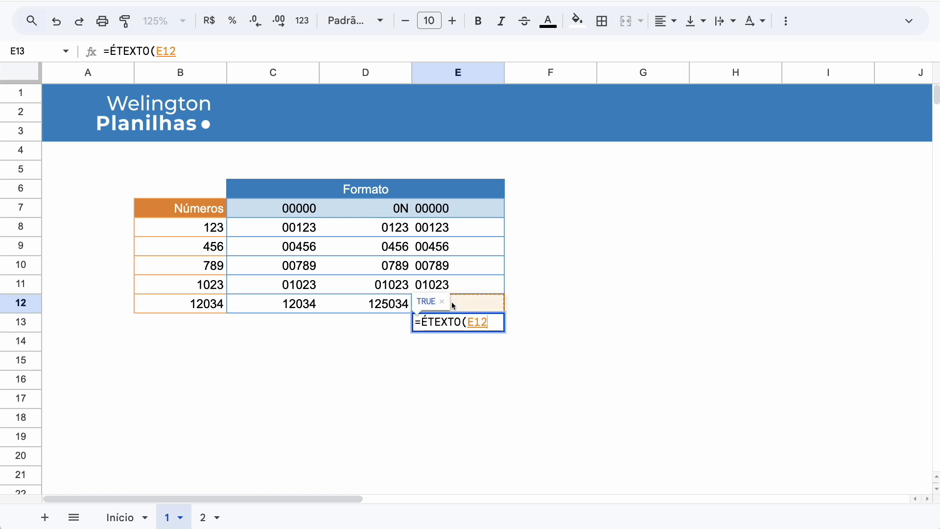
text())
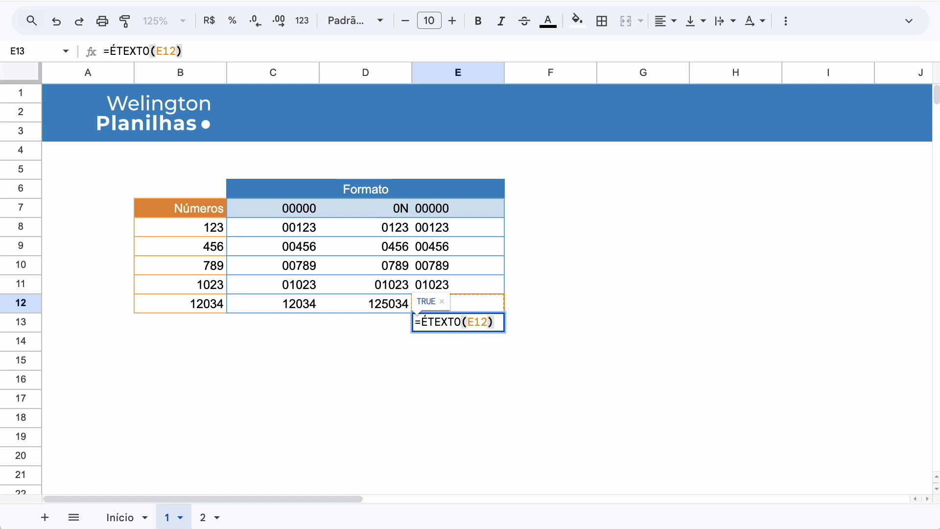
key(Return)
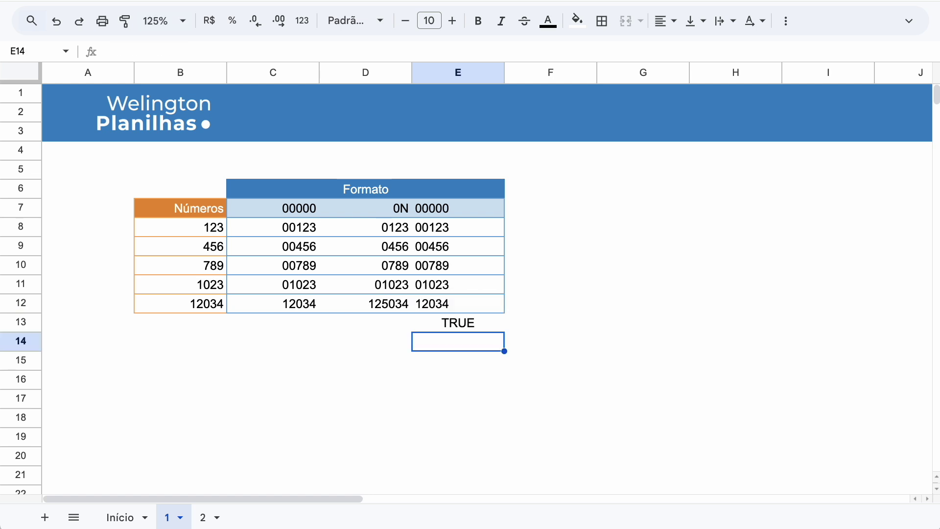
click(457, 322)
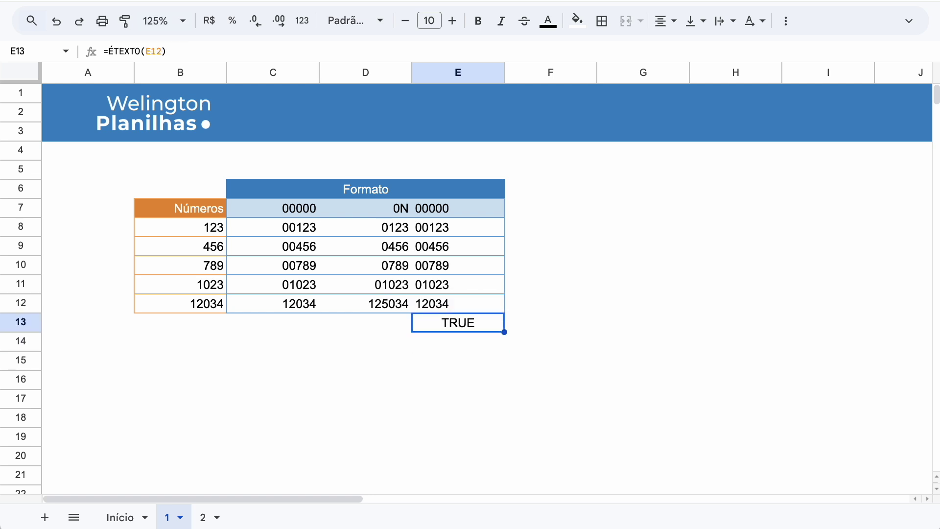
key(ctrl+c)
key(Left)
key(Left)
key(ctrl+v)
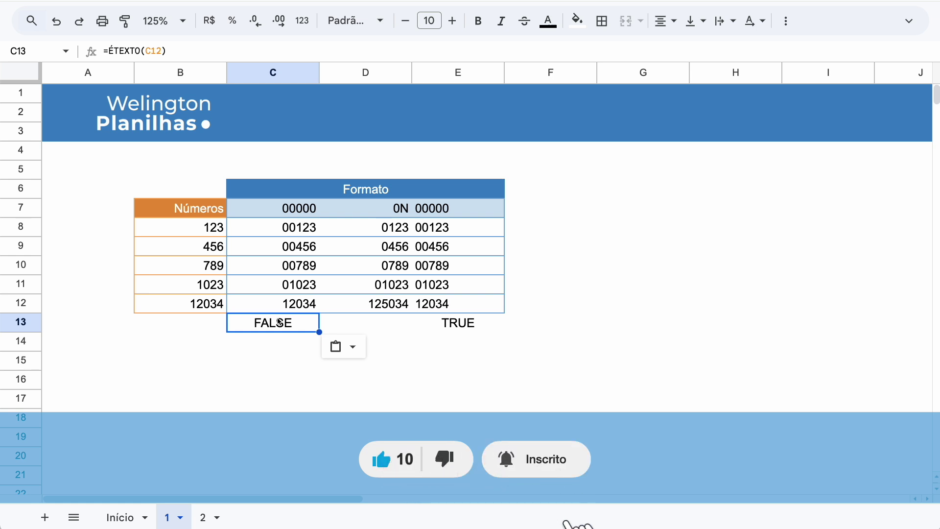
Step: Clear the FALSE and TRUE check results from C13 and E13
key(Delete)
key(Right)
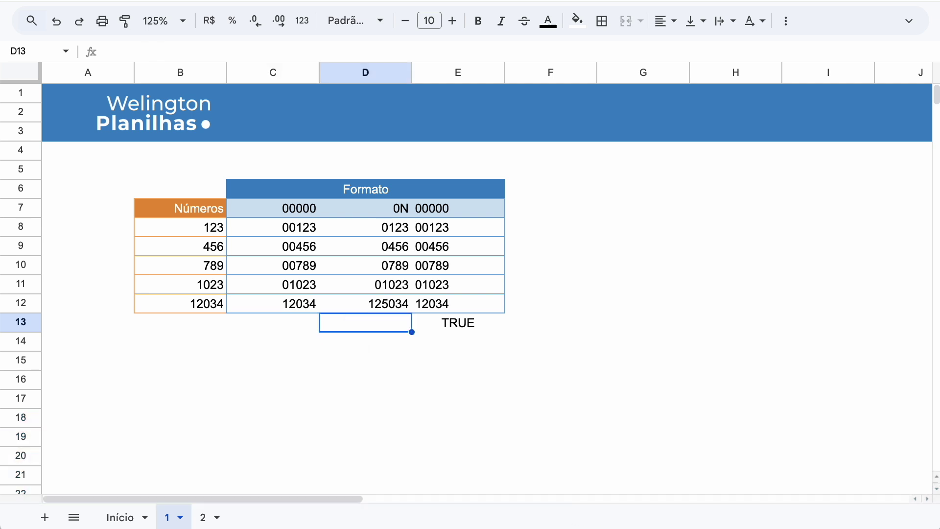
key(Right)
key(Delete)
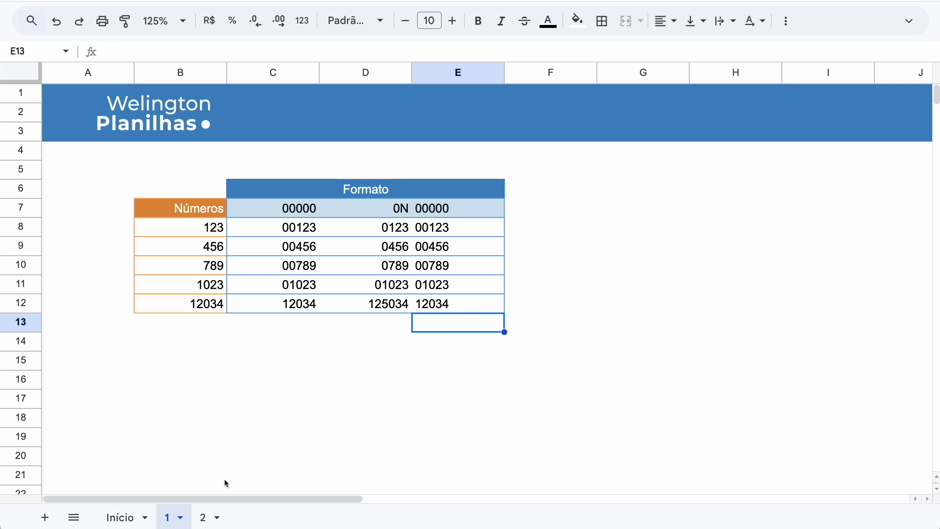
Step: On sheet 2, apply the custom format 0000000 to the SKUs in B7:B13
click(203, 516)
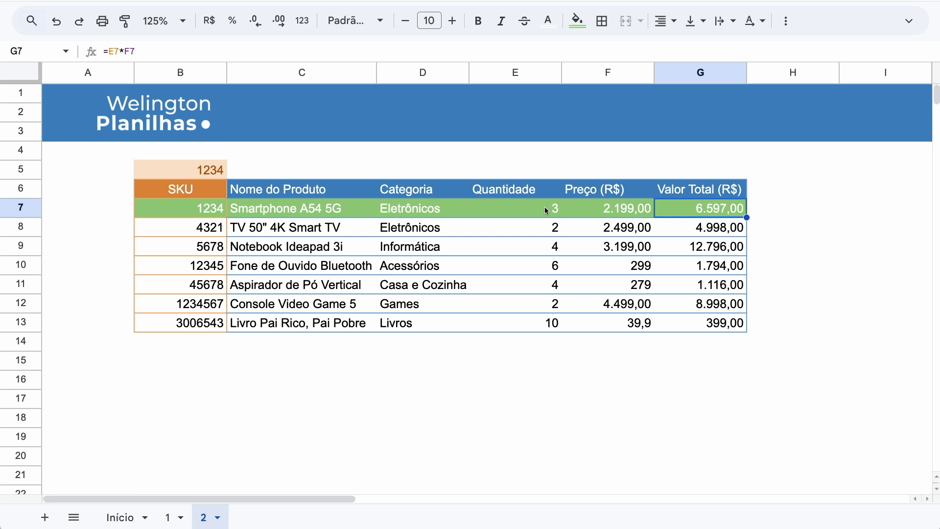
drag(197, 209, 196, 323)
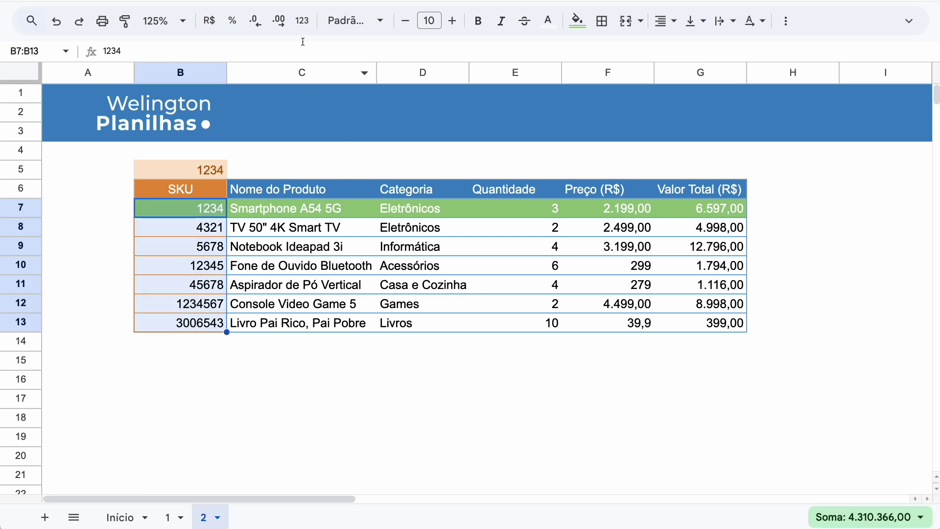
click(302, 20)
click(411, 485)
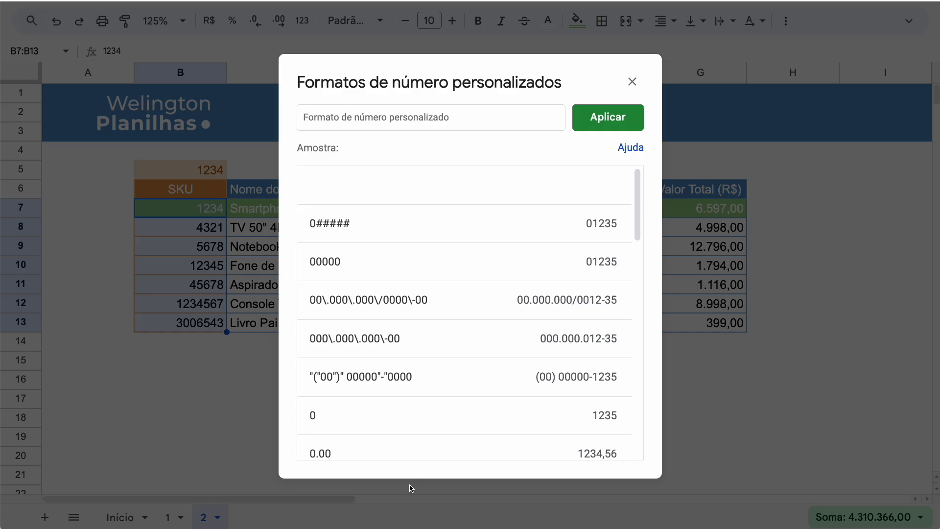
click(405, 123)
text(0)
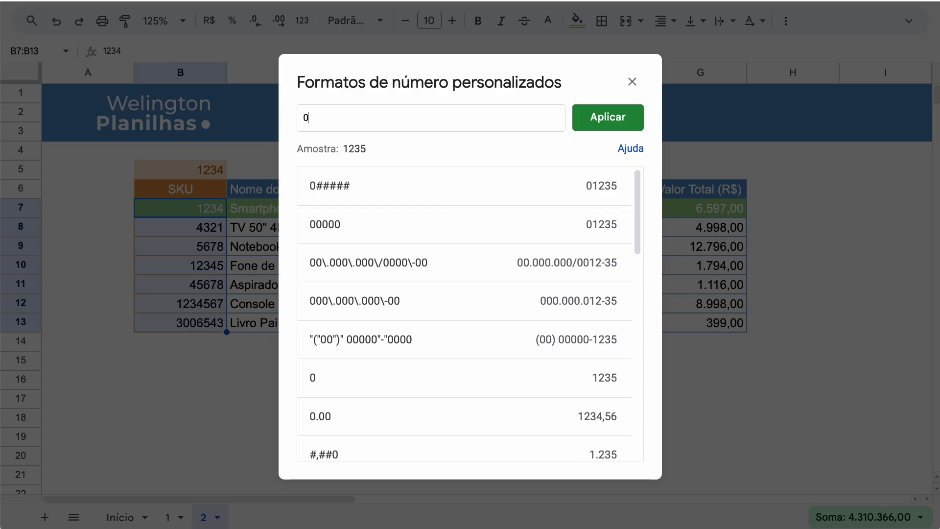
text(000000)
click(594, 116)
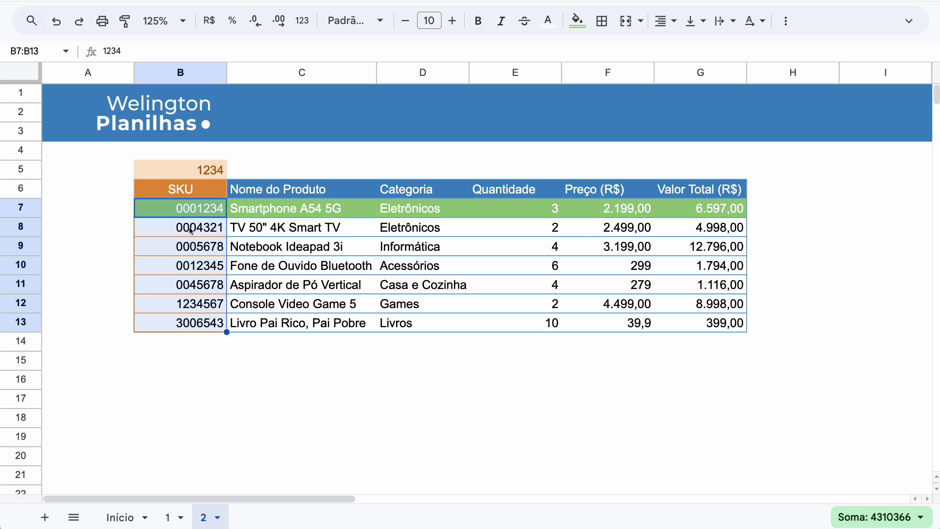
click(196, 232)
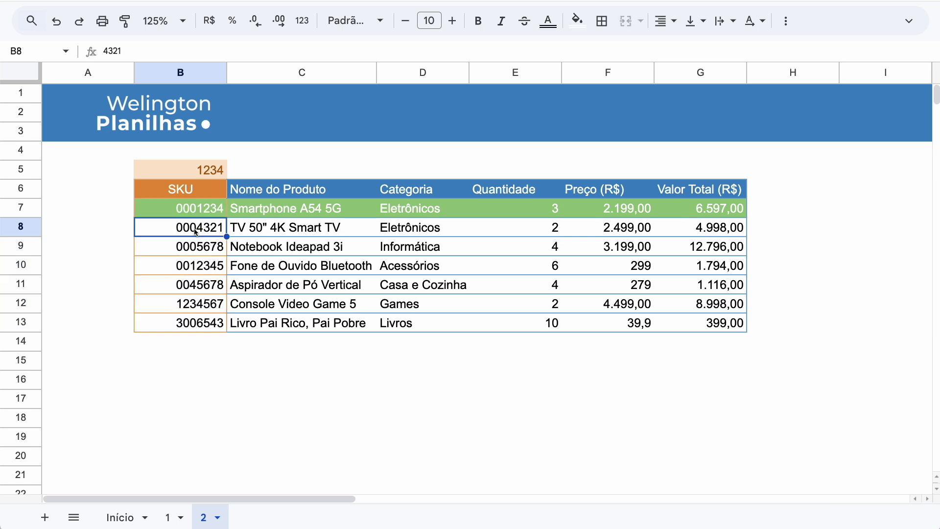
Step: Enter 12345 as the lookup value in B5
click(197, 177)
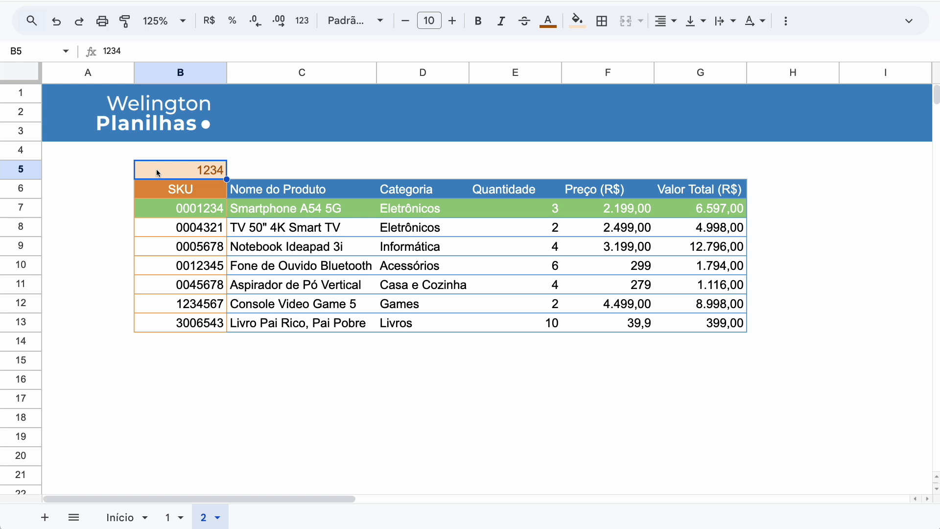
text(12345)
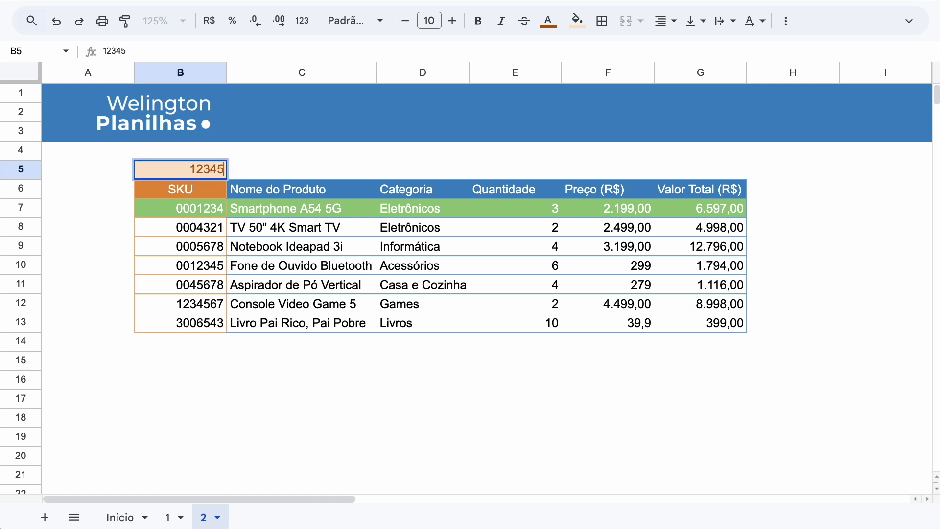
key(Return)
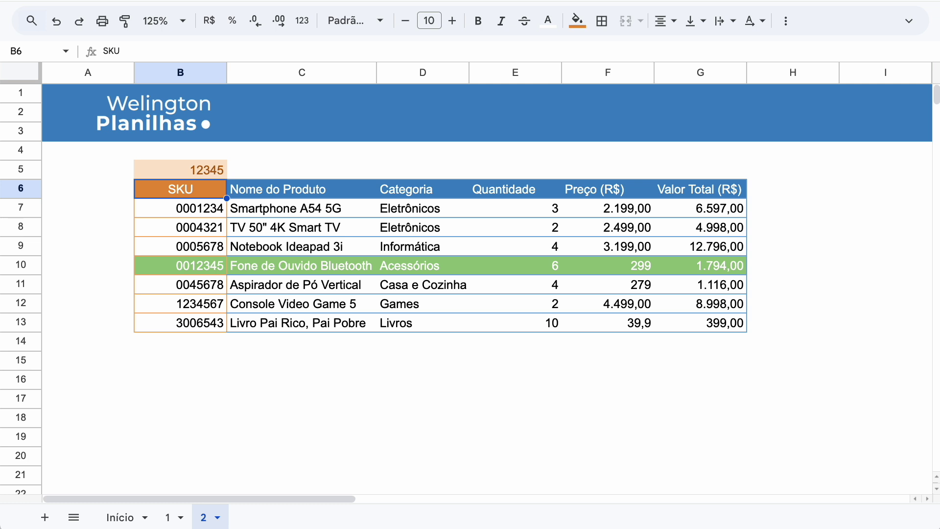
click(498, 215)
Step: Apply the custom format 00 to the quantities in E7:E13, showing 03, 02, 04
drag(500, 228, 558, 321)
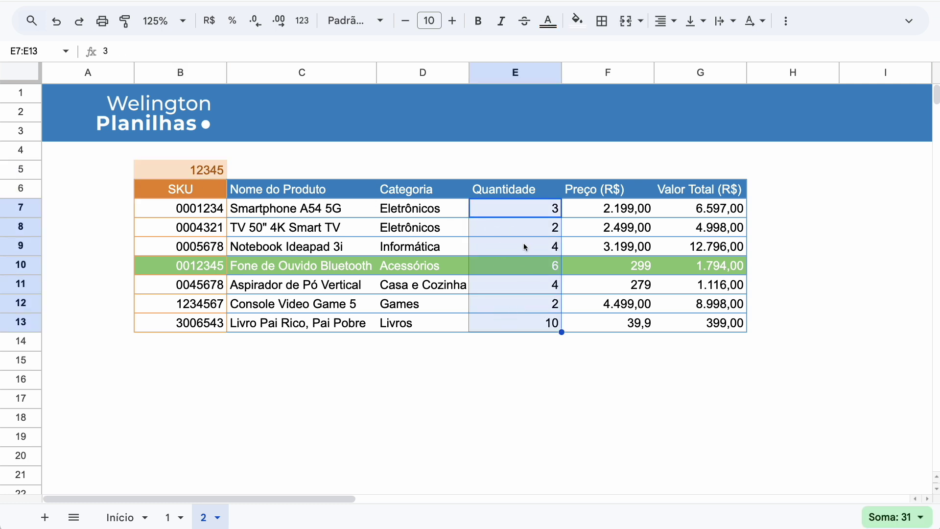
click(302, 22)
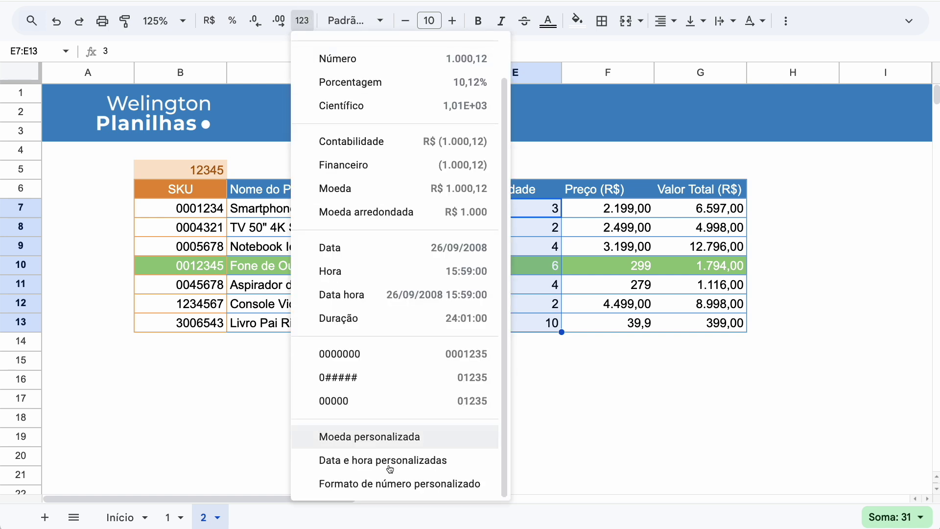
click(370, 494)
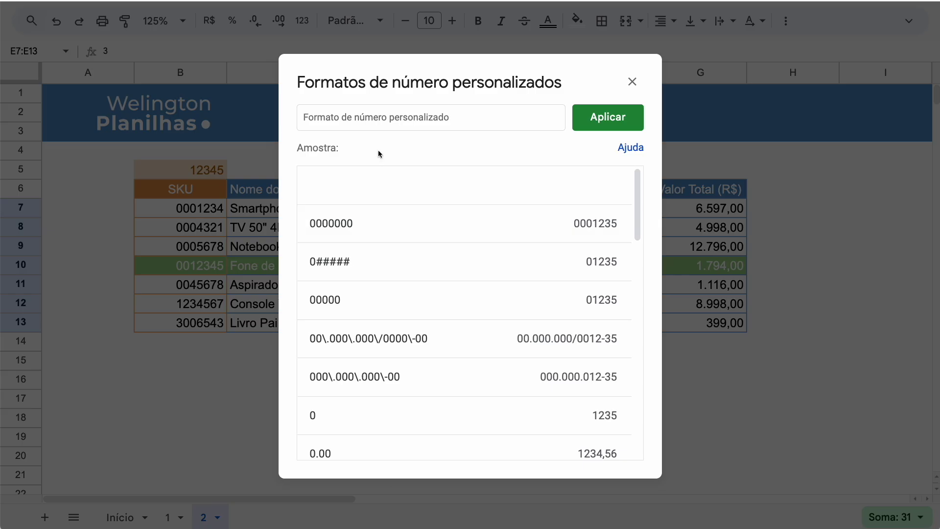
text(00)
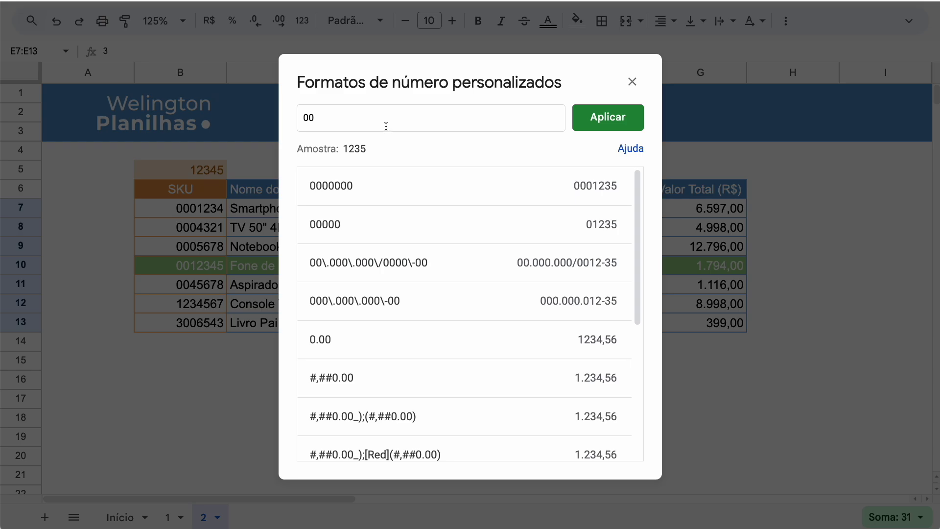
click(614, 122)
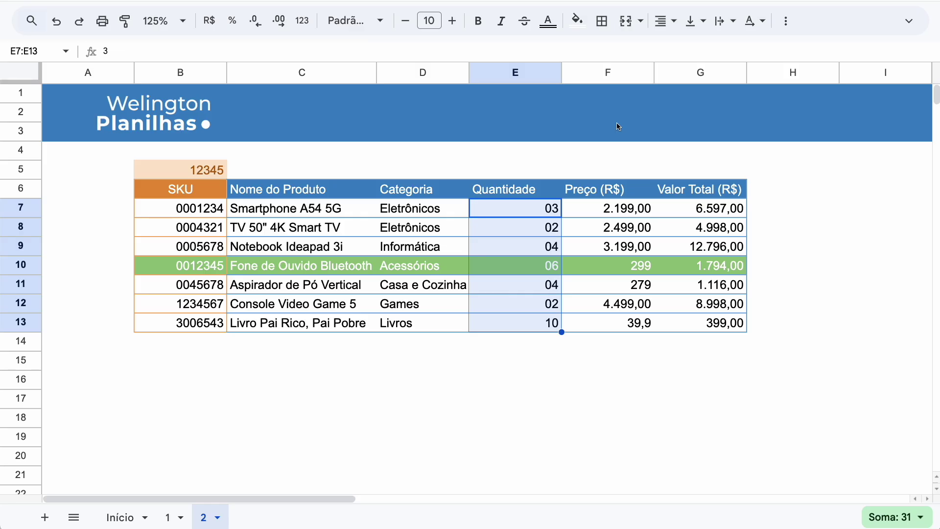
click(546, 212)
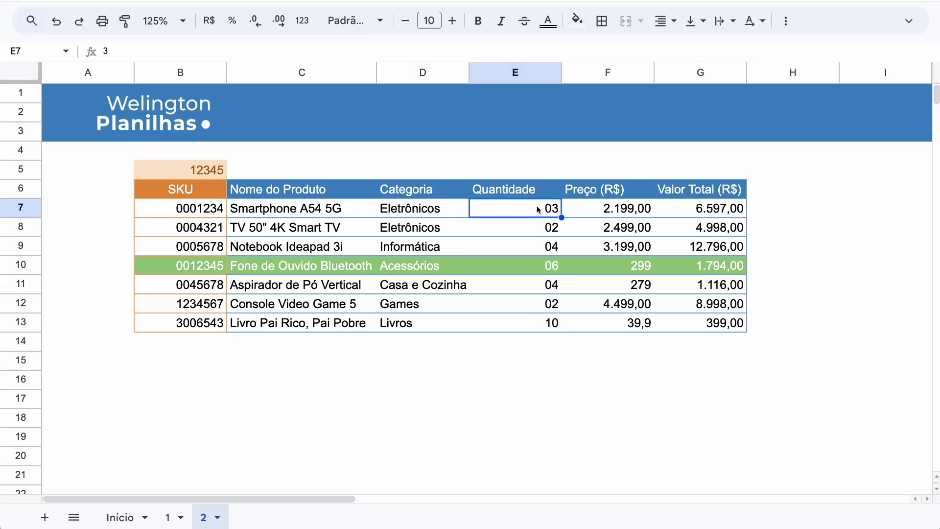
Step: Inspect the G7 formula =E7*F7 to confirm totals still calculate, leaving it unchanged
double_click(715, 216)
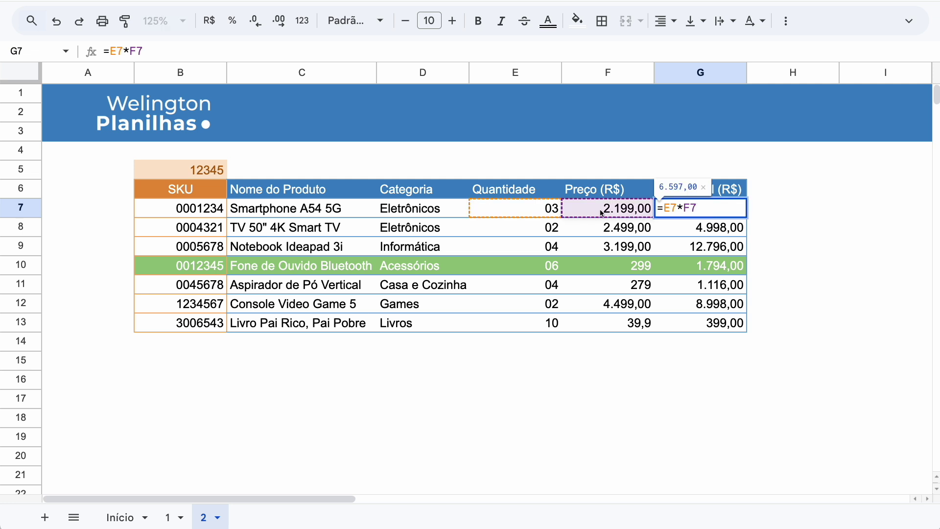
click(715, 210)
key(Return)
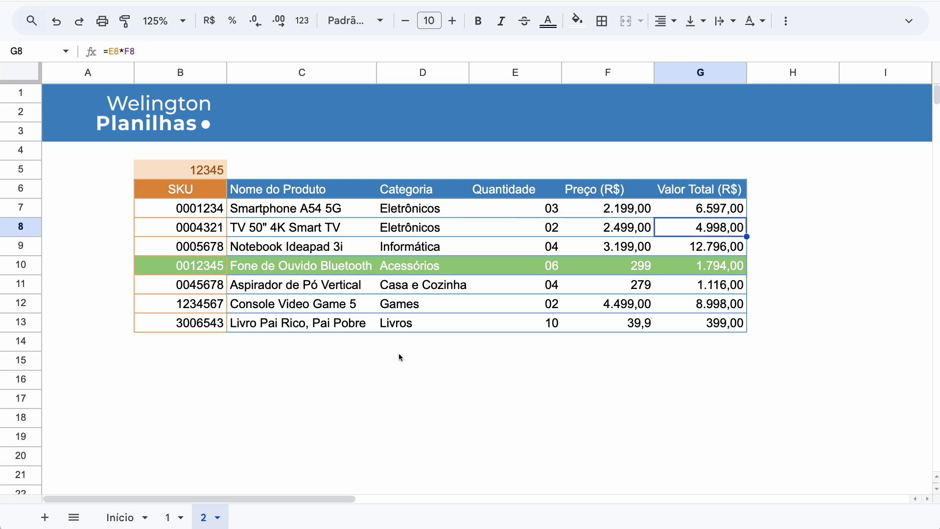
click(400, 356)
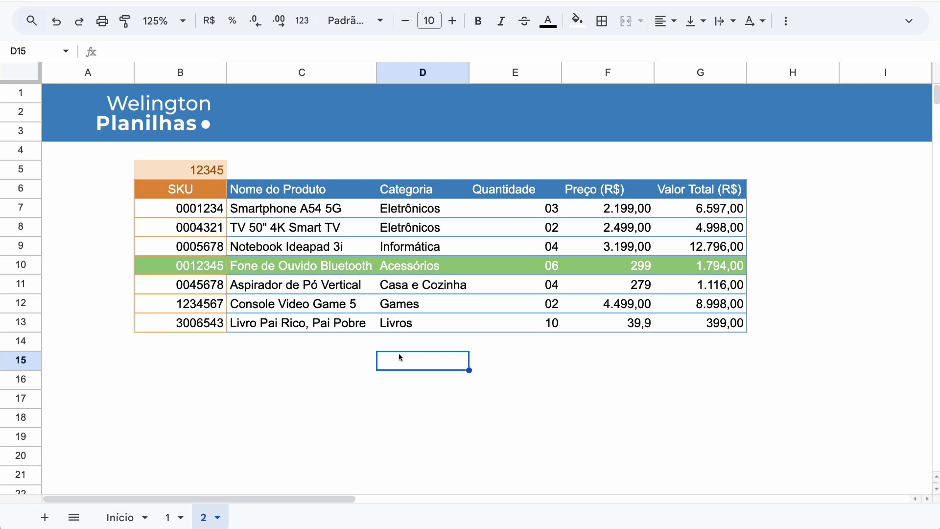